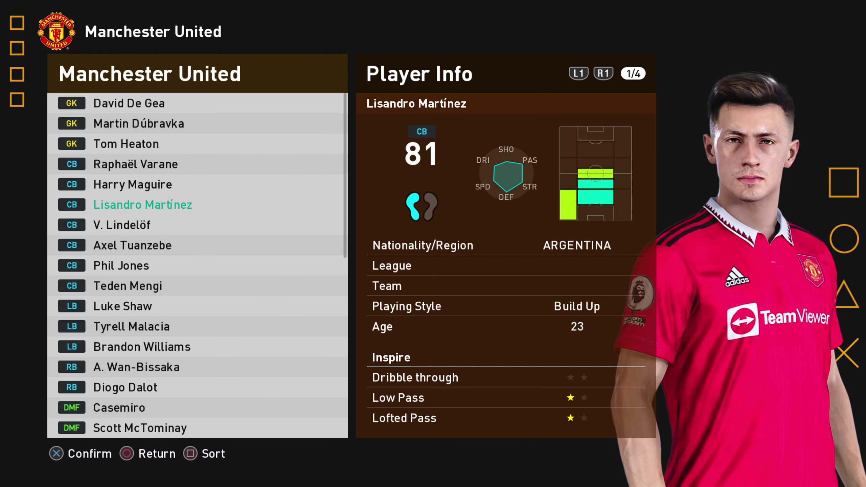
Browse Manchester United defenders from V. Lindelöf through Tuanzebe, Mengi, Shaw to Tyrell Malacia.
key("Down")
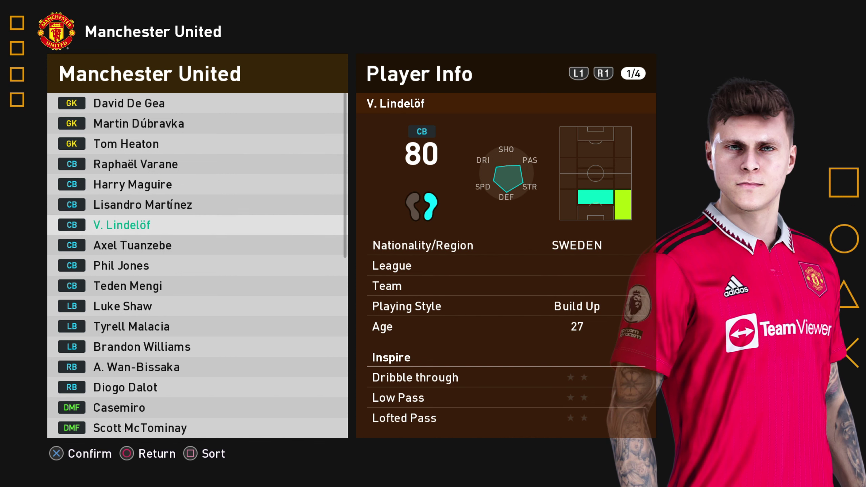
key("Down")
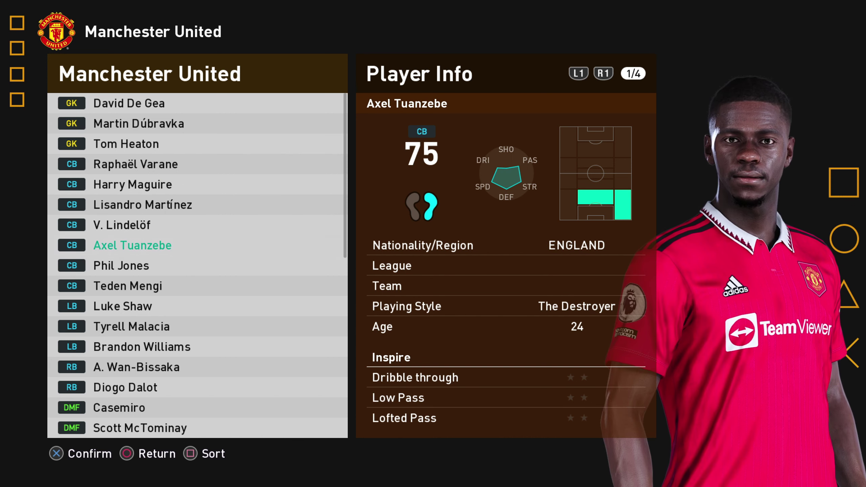
key("Down")
key("Down")
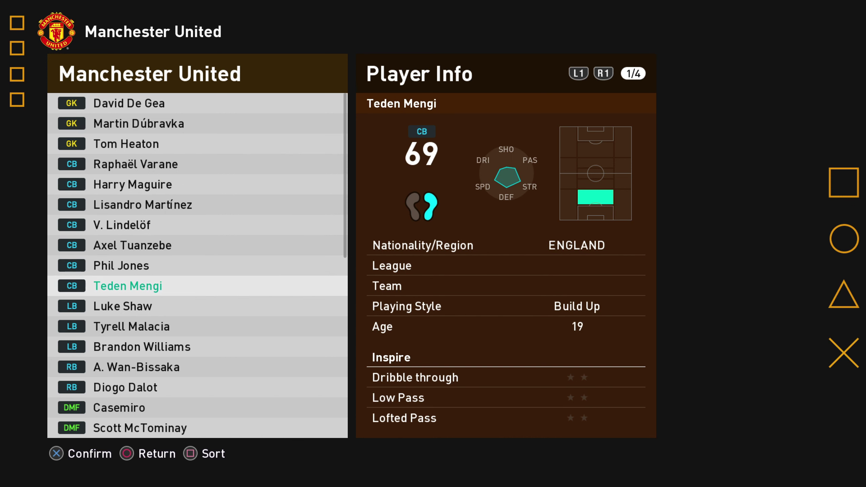
key("Down")
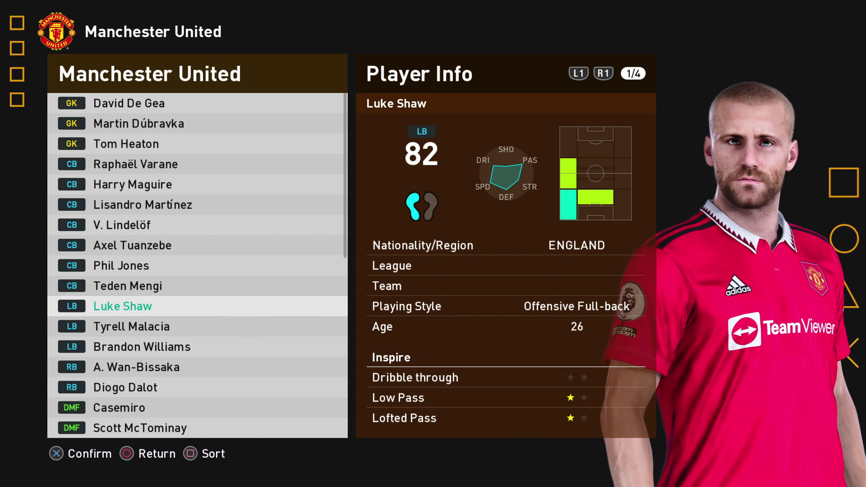
key("Down")
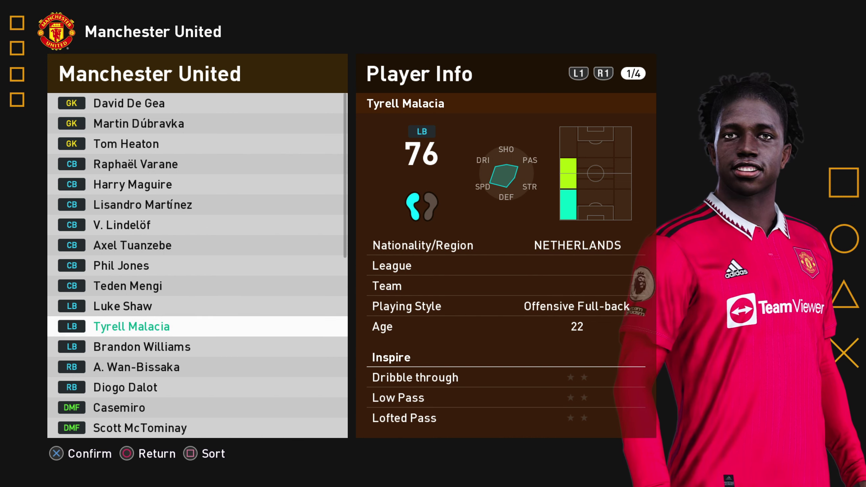
key("Down")
key("Down")
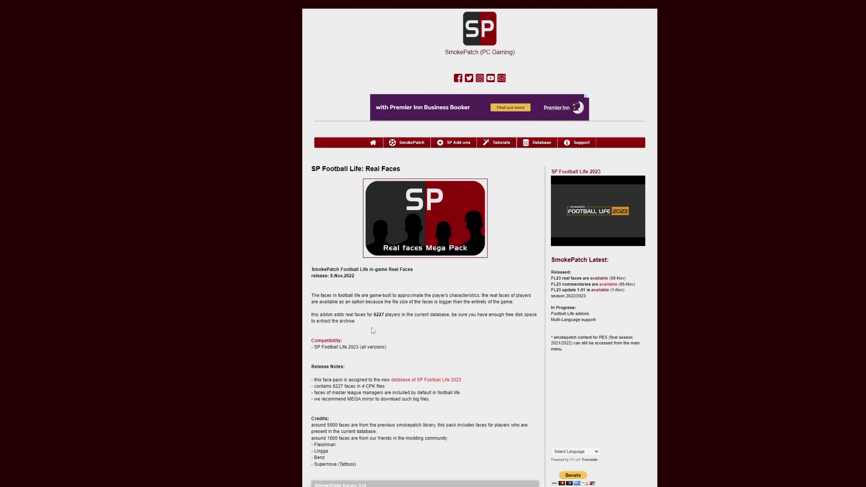
scroll(371, 330, "down", 1)
scroll(352, 318, "down", 3)
scroll(339, 298, "down", 2)
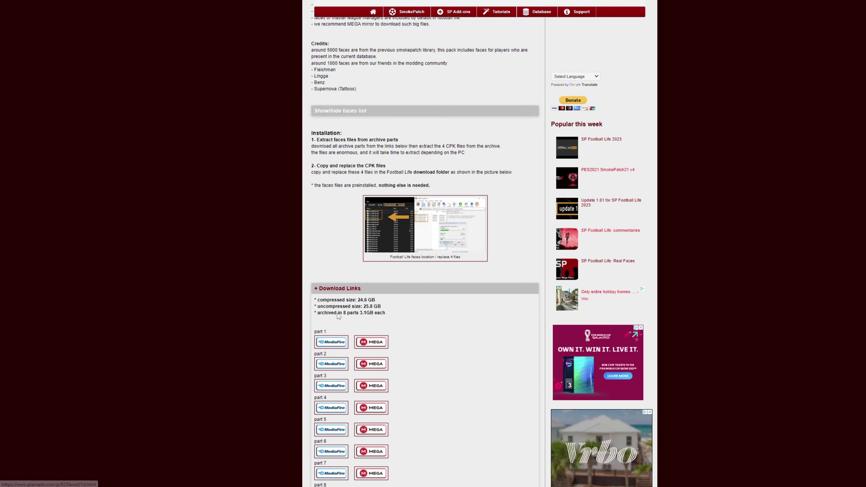
Open the MediaFire mirror for part 8 from the Real Faces Download Links.
double_click(328, 289)
scroll(327, 270, "down", 1)
scroll(328, 252, "down", 1)
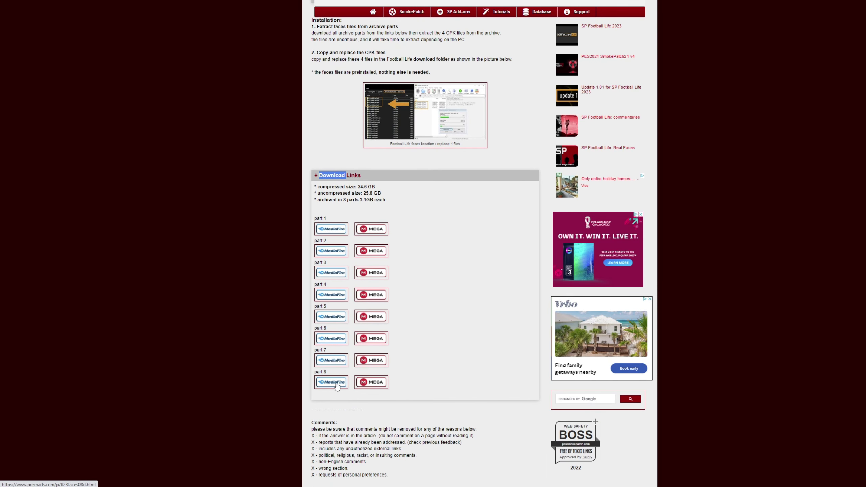
left_click(329, 234)
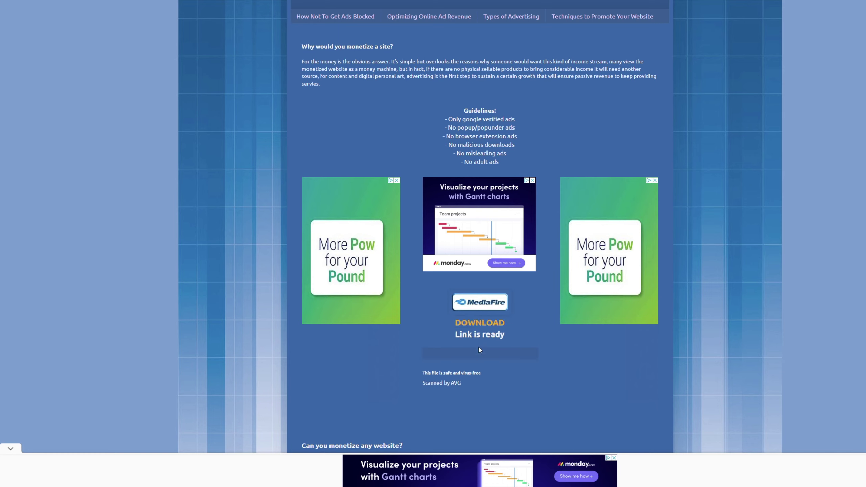
Start the 3.1 GB FL_faces.part01.rar MediaFire download and close the advert popup.
left_click(476, 325)
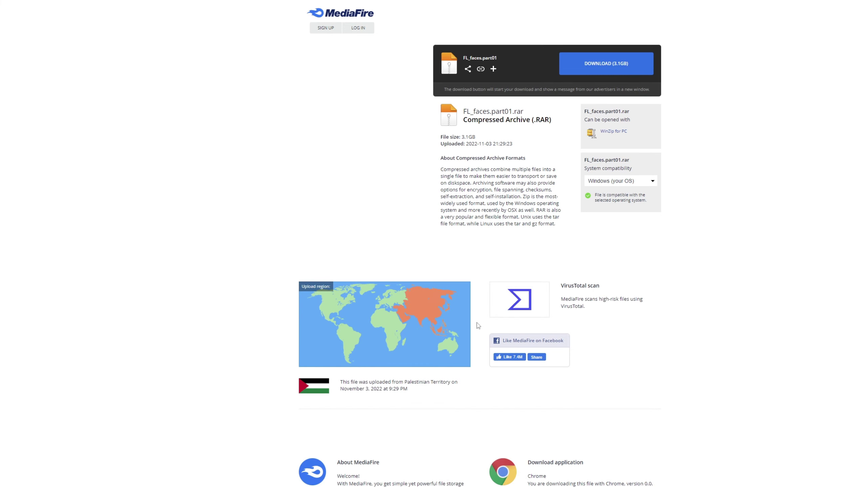
left_click(601, 68)
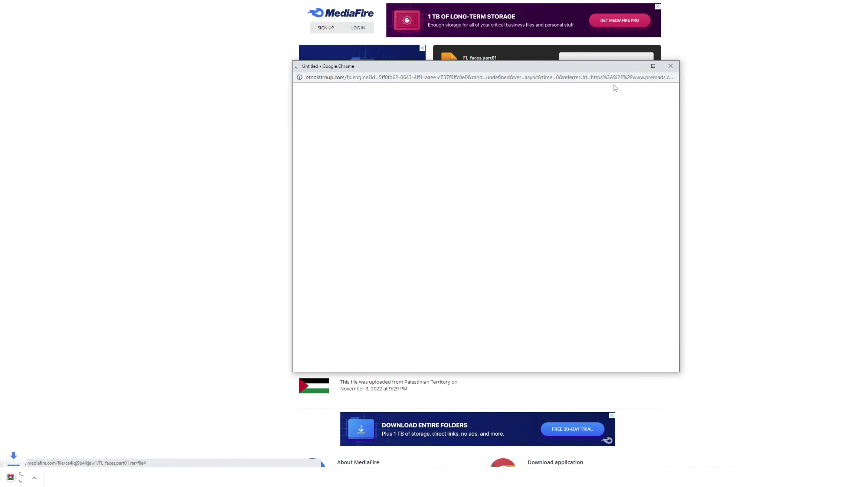
left_click(669, 66)
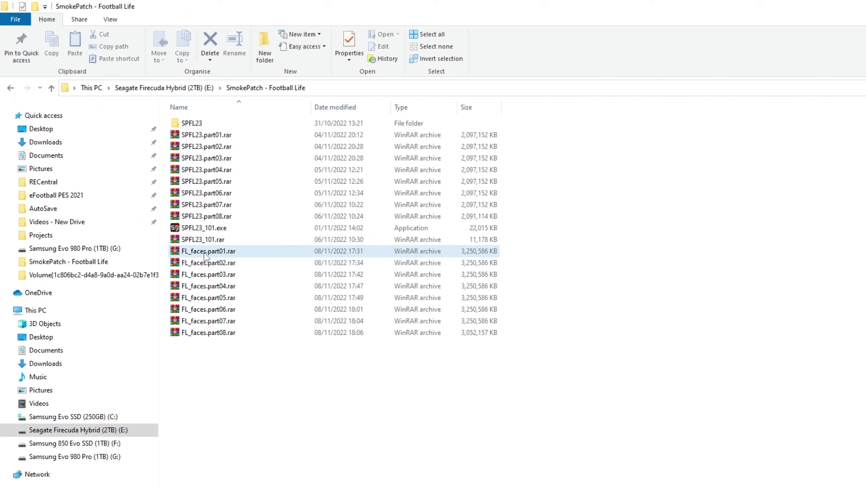
mouse_move(209, 251)
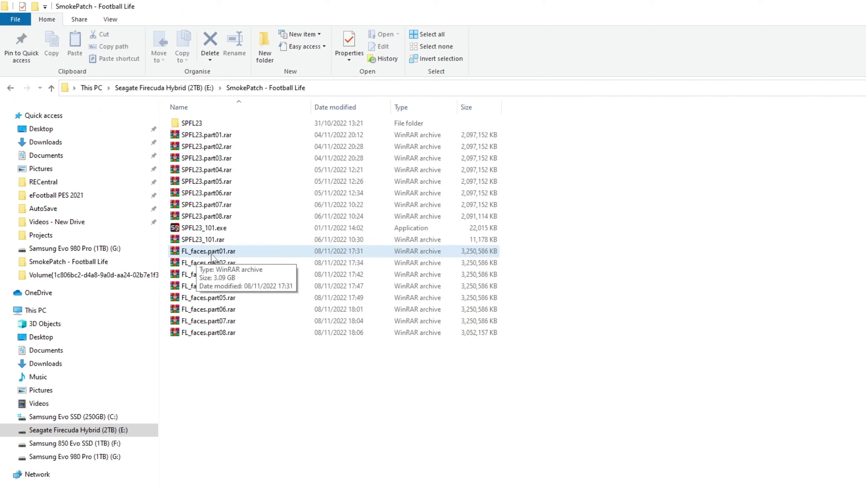
Extract FL_faces.part01.rar here with Extract Here.
right_click(212, 256)
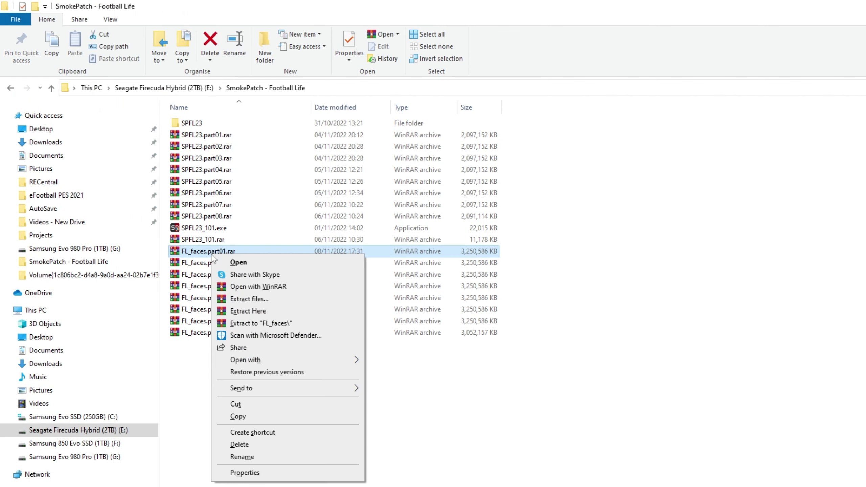
left_click(274, 311)
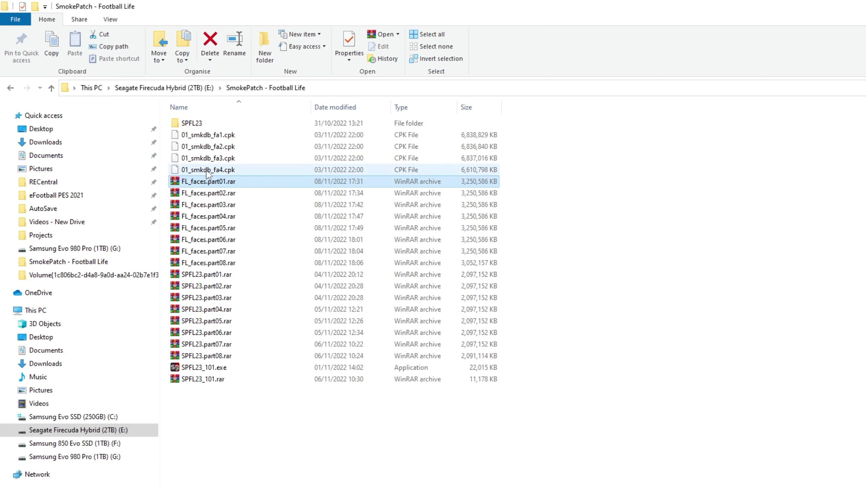
Copy the four face files 01_smkdb_fa1.cpk to 01_smkdb_fa4.cpk.
mouse_move(208, 169)
left_click(229, 171)
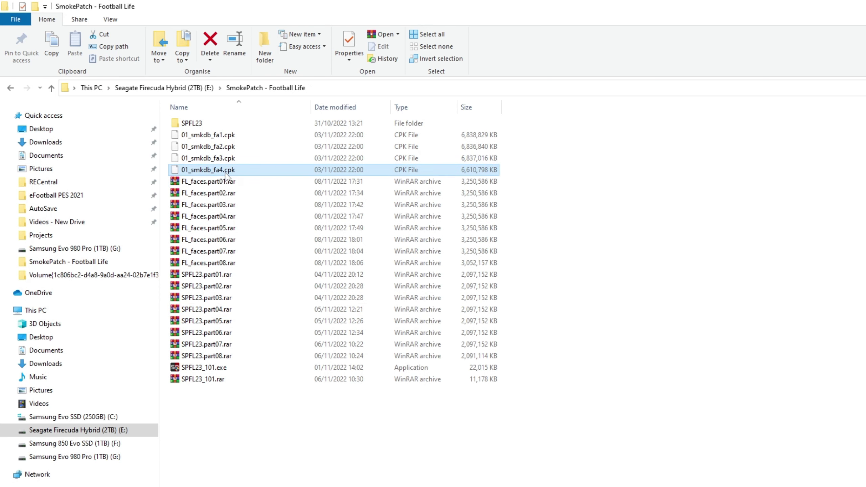
left_click(202, 137, "shift")
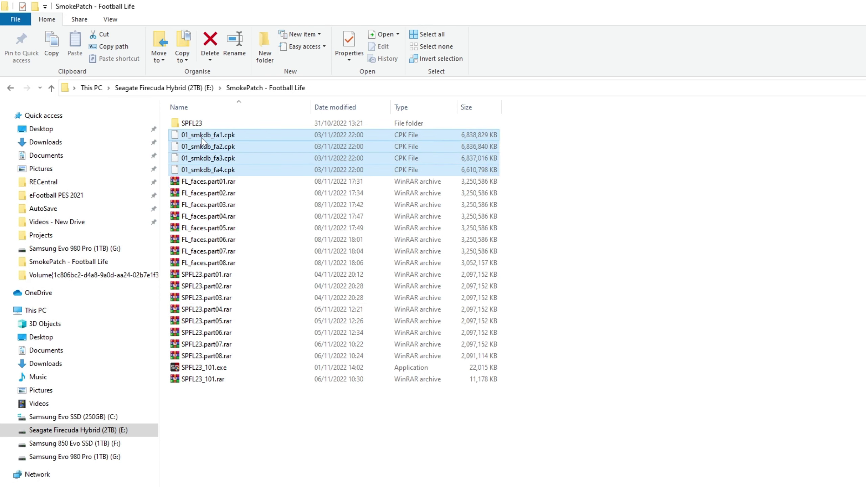
right_click(201, 141)
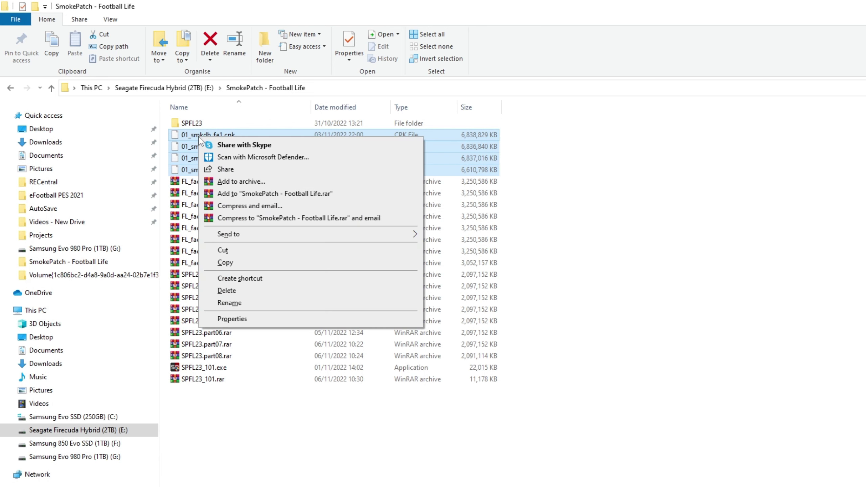
left_click(236, 265)
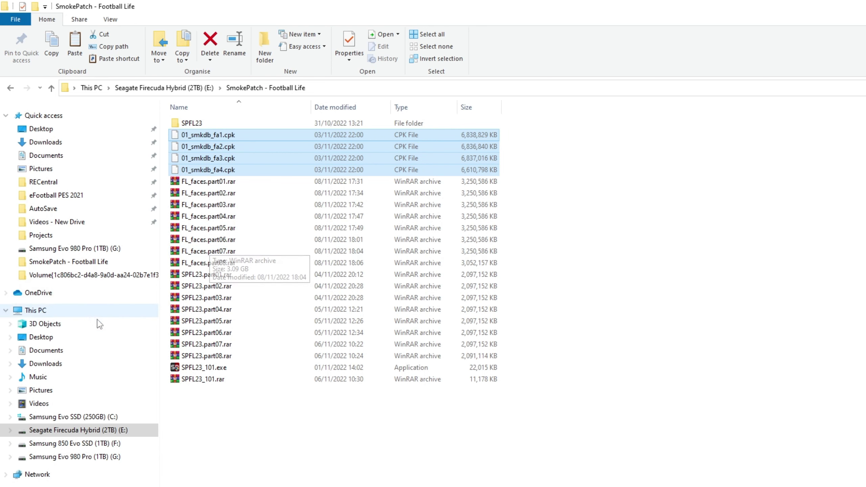
mouse_move(78, 430)
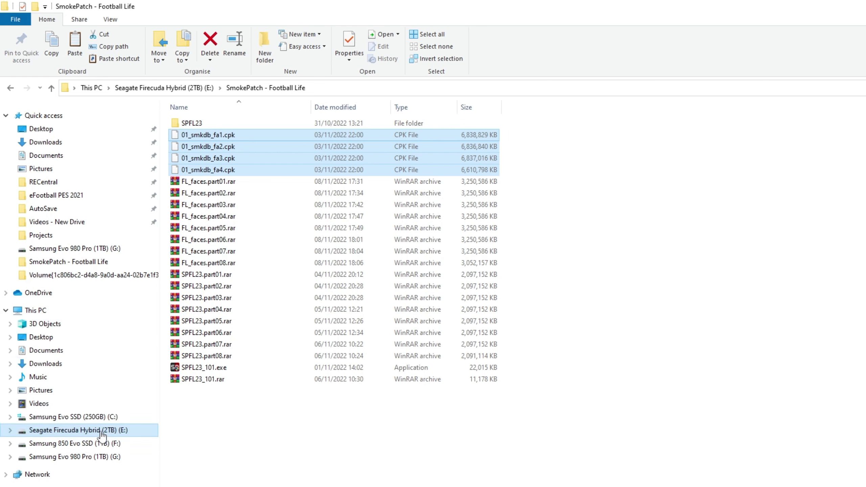
Paste the face files into E:\Football Life\download.
left_click(101, 434)
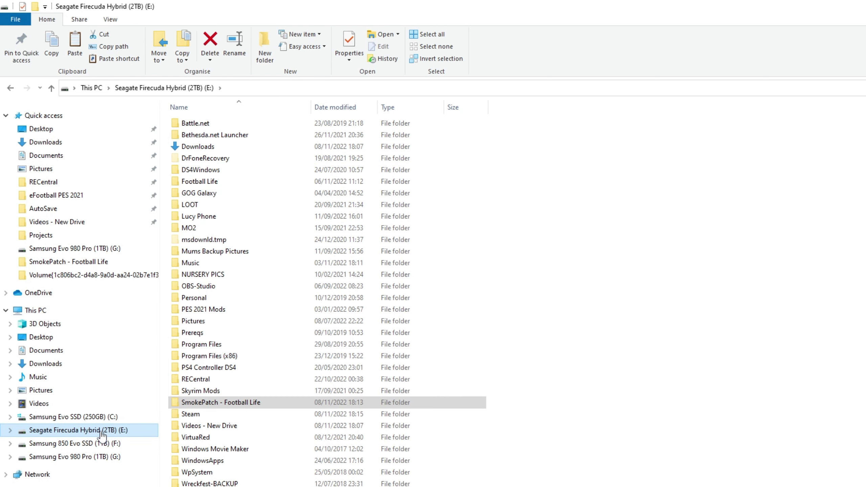
double_click(209, 183)
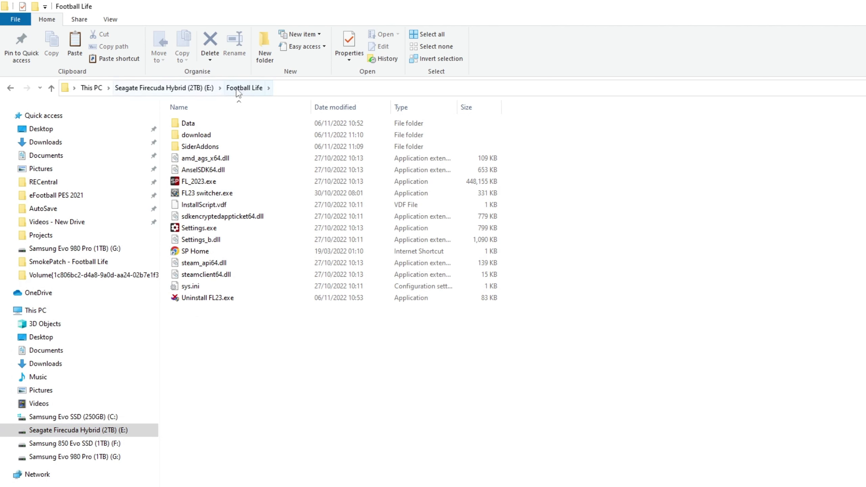
double_click(195, 135)
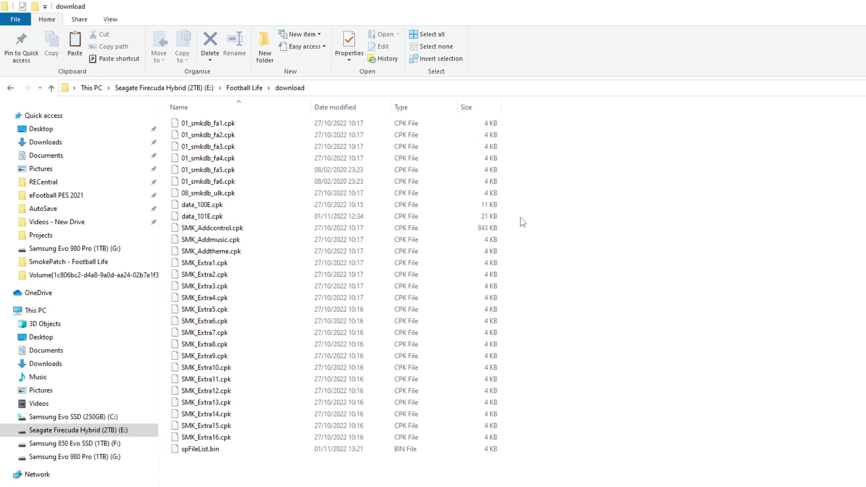
right_click(503, 218)
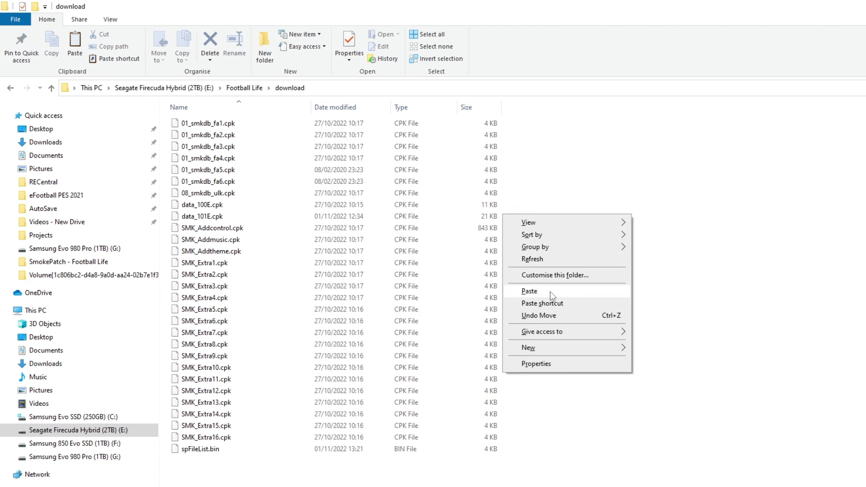
left_click(530, 291)
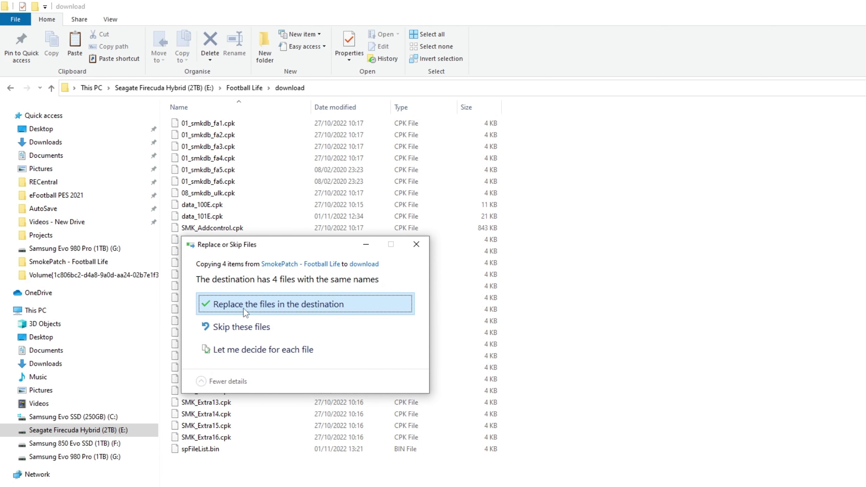
Choose 'Replace the files in the destination' to overwrite the four existing face files.
left_click(308, 309)
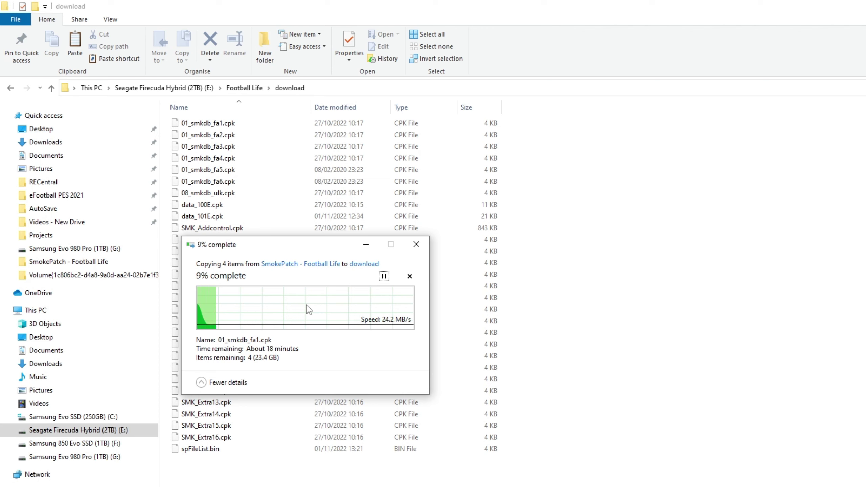